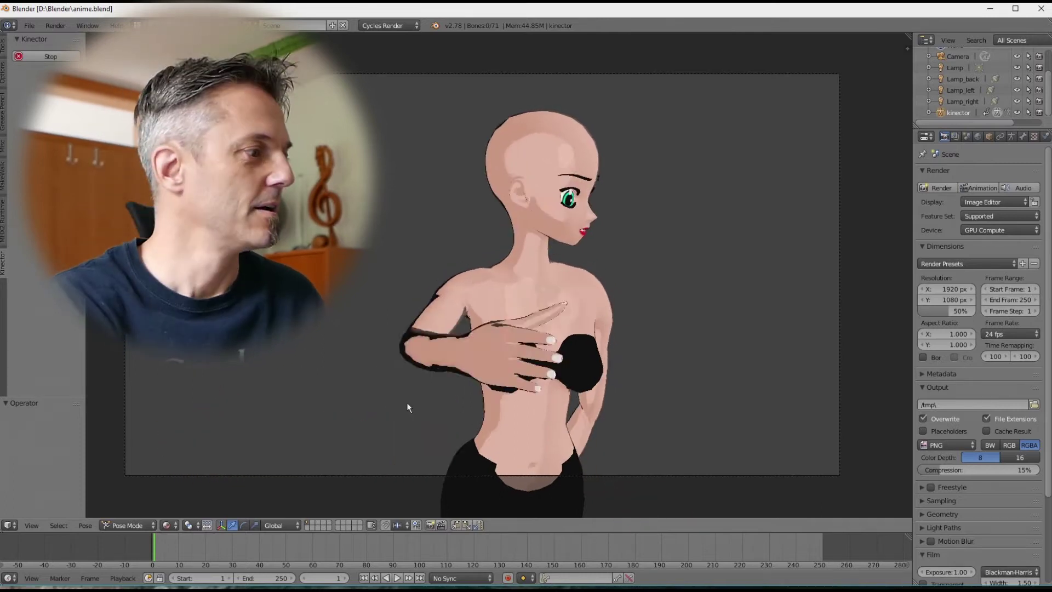
Open Kinector.ini in Geany and change the model name on line 2 to mblhuman
left_click(140, 570)
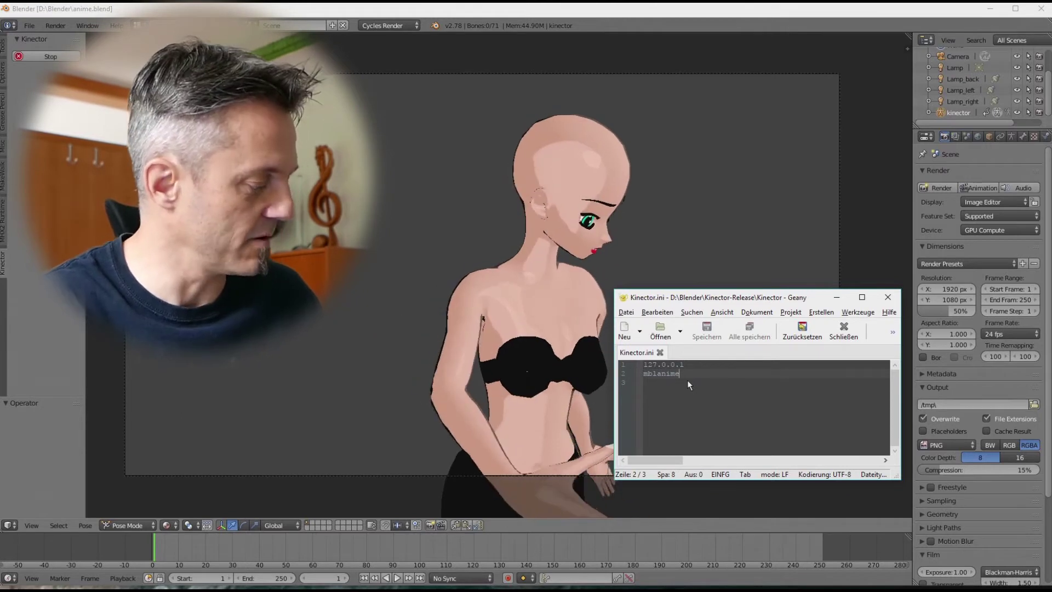
key("BackSpace")
key("BackSpace")
key("BackSpace")
key("BackSpace")
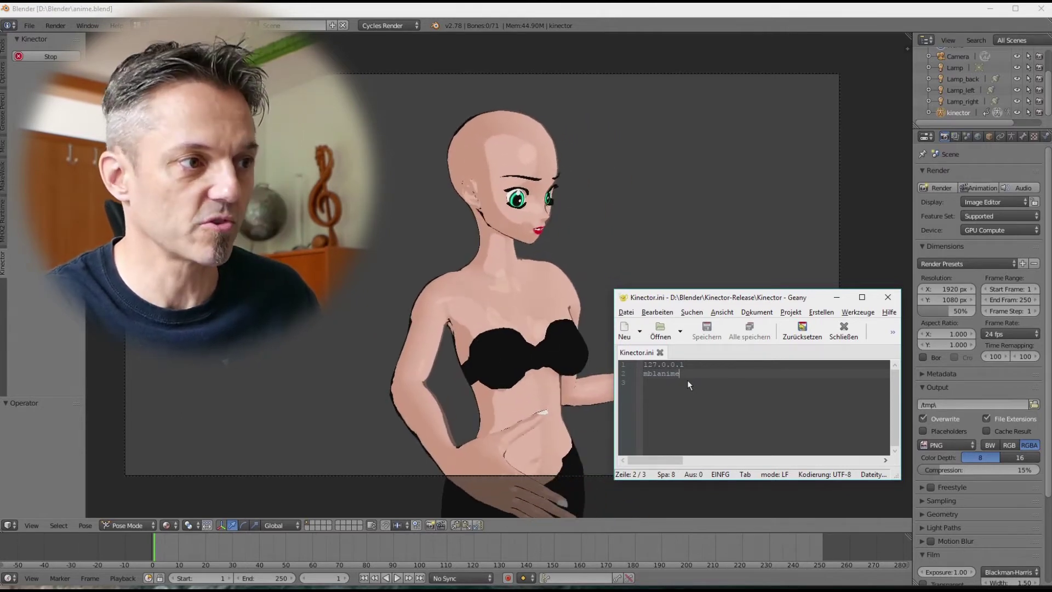
key("BackSpace")
type("human")
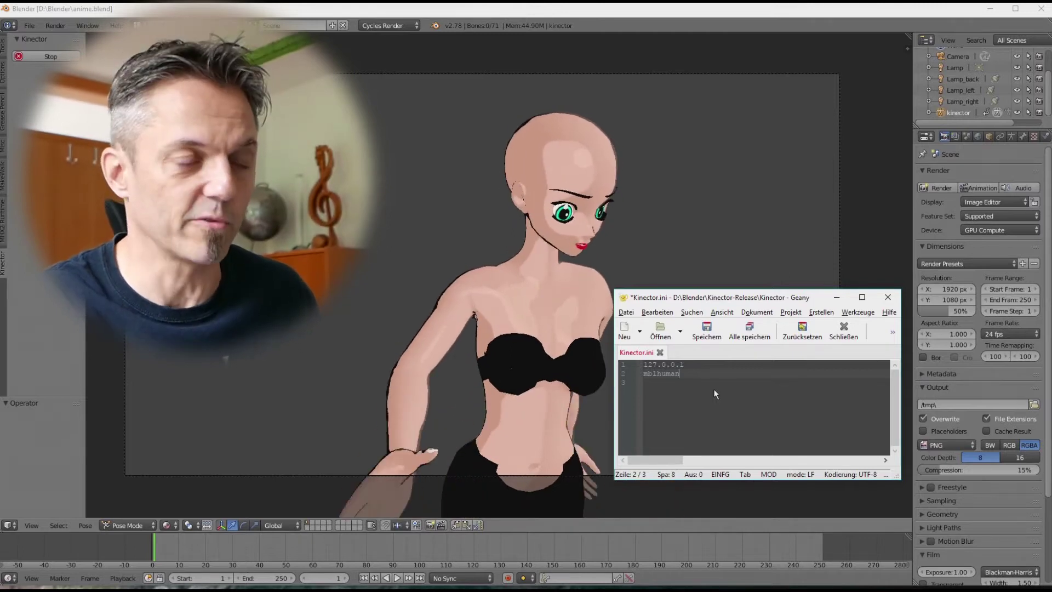
Replace human on line 2 of Kinector.ini with a after the mbl prefix, and select the IP address on line 1
key("BackSpace")
key("BackSpace")
key("BackSpace")
key("BackSpace")
key("BackSpace")
type("a")
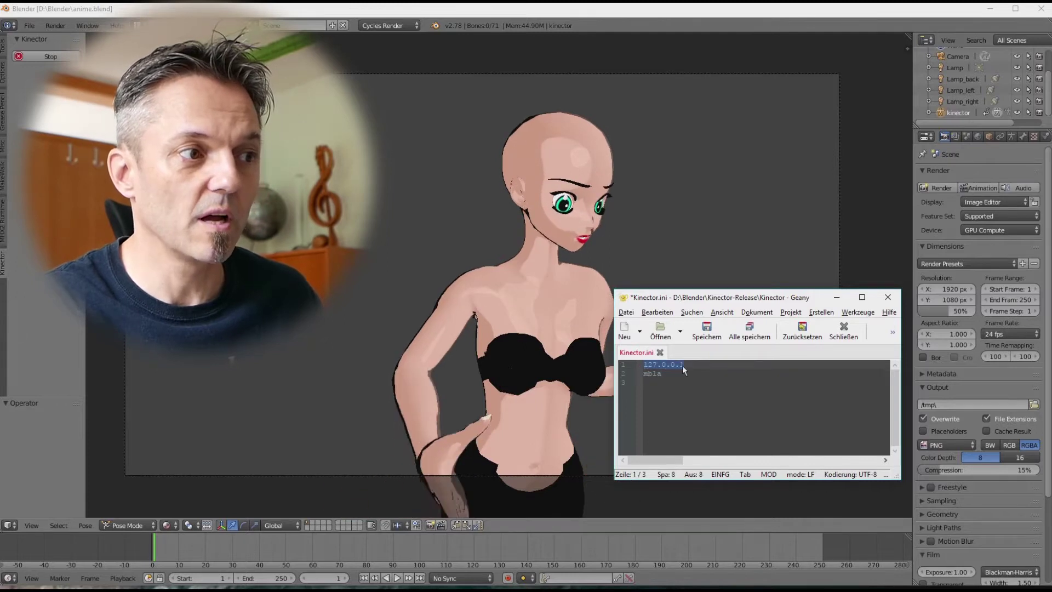
left_click_drag(682, 366, 687, 366)
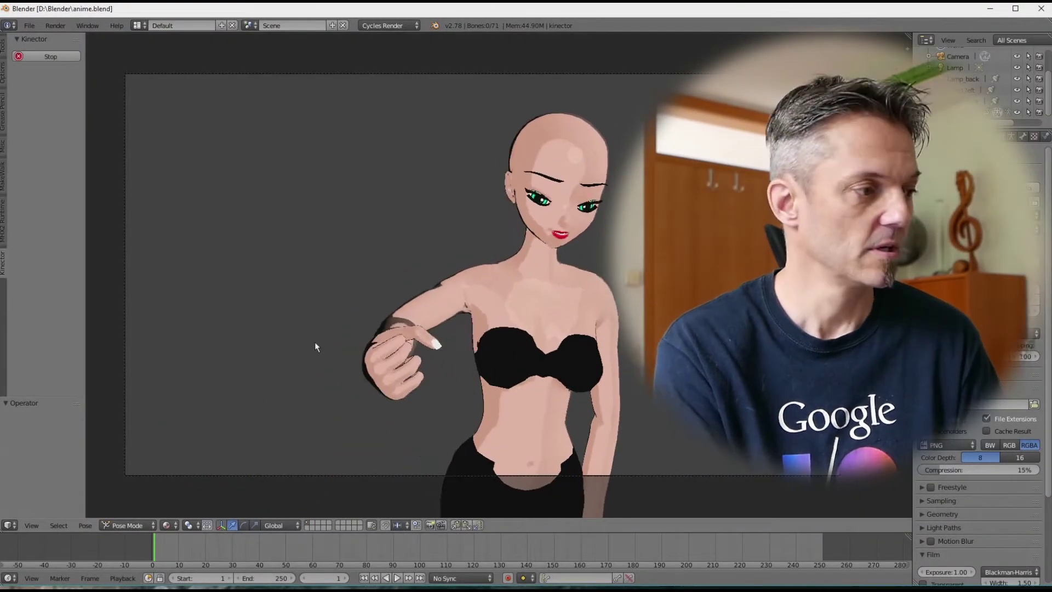
Switch to the Kinector window, move it slightly, and set Face Strength to 1
key("alt+Tab")
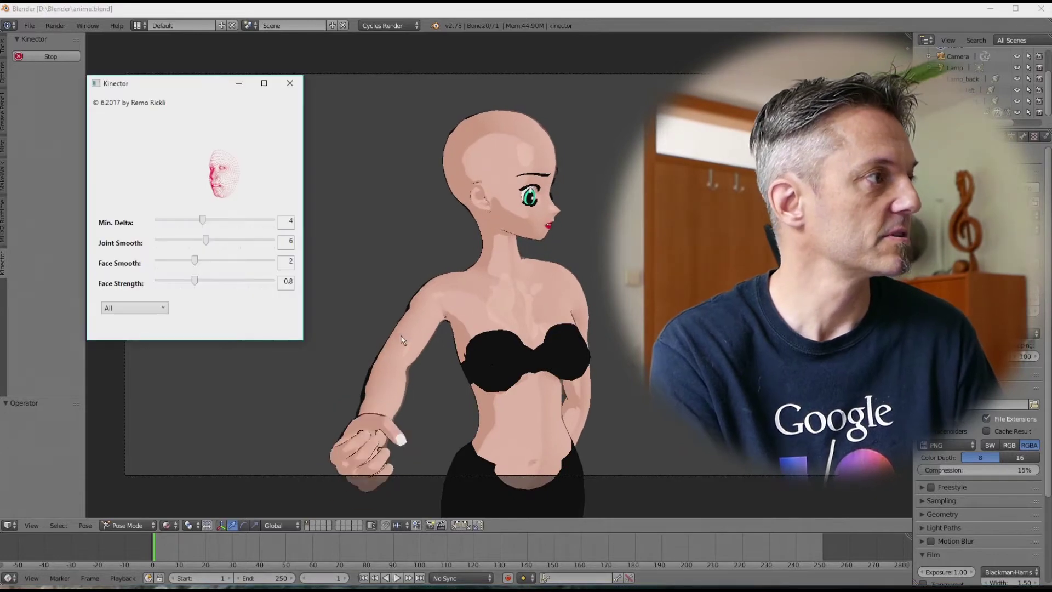
left_click_drag(219, 87, 241, 93)
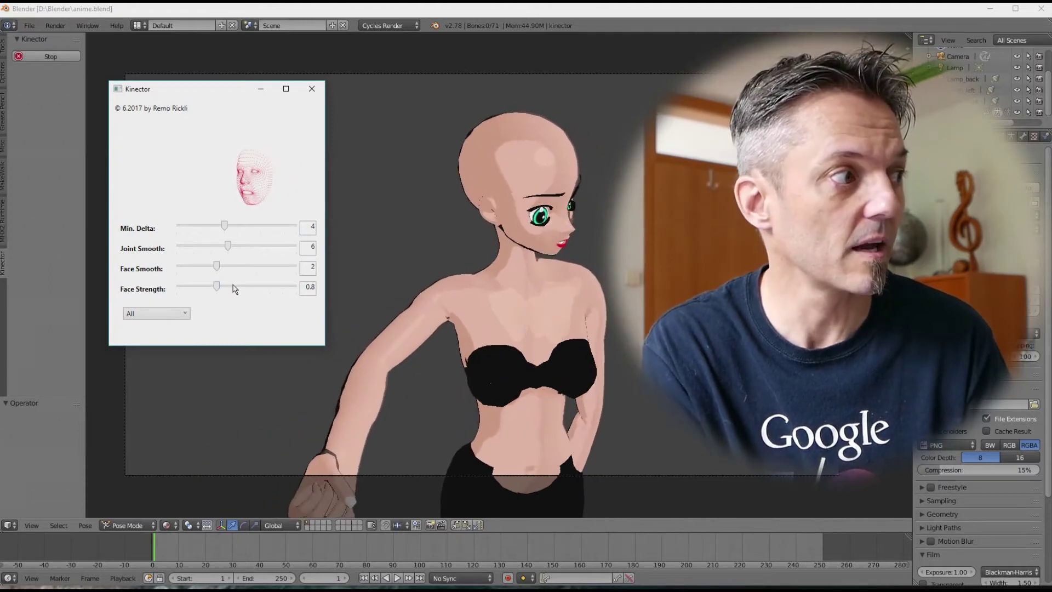
left_click_drag(235, 289, 273, 289)
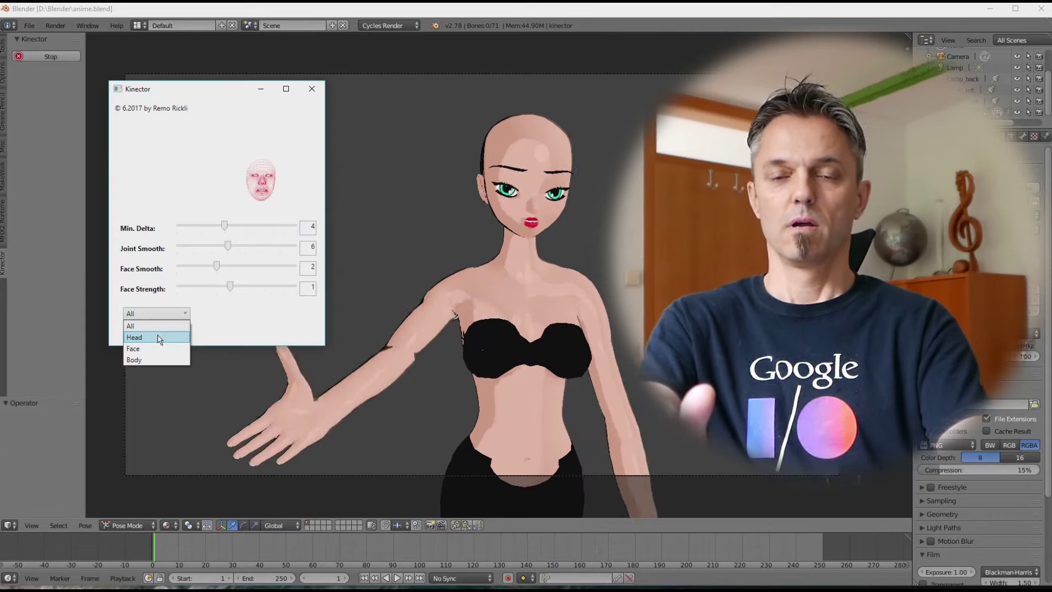
Switch the tracking scope in Kinector from one option to another: Face, Head and finally Body
left_click(165, 349)
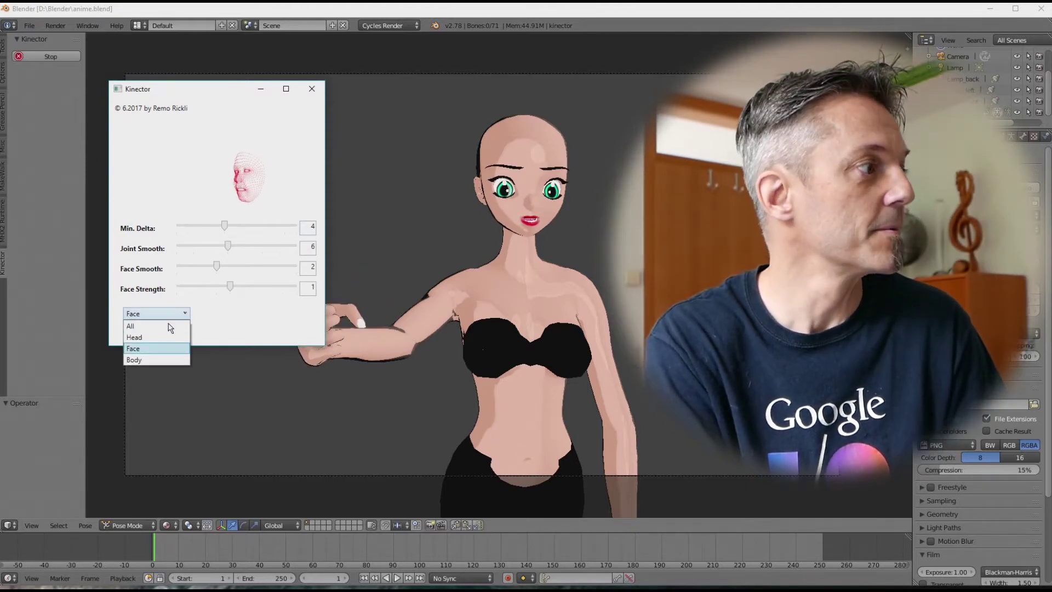
left_click(159, 338)
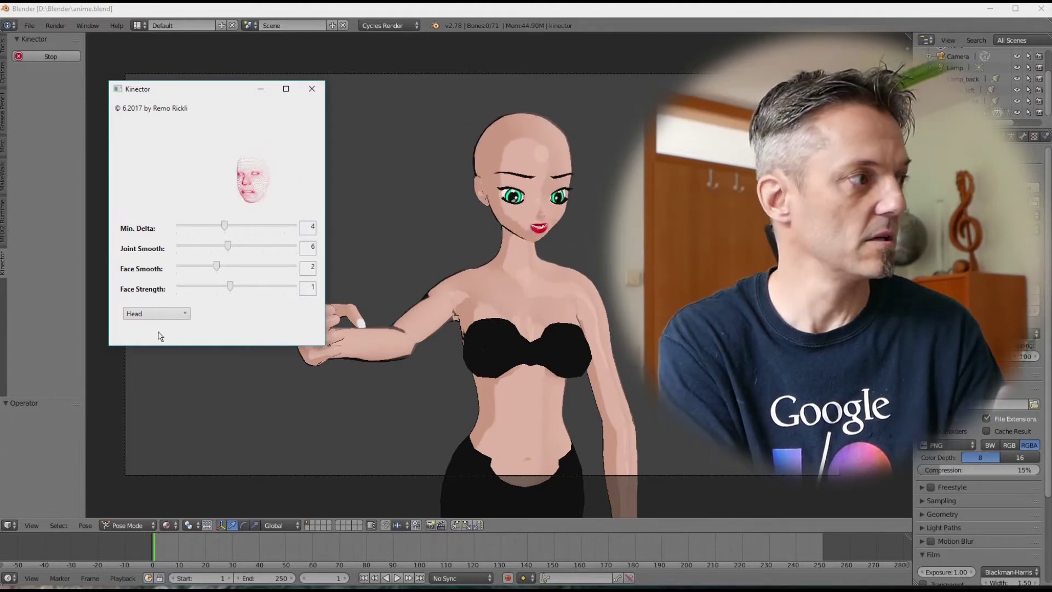
left_click(153, 316)
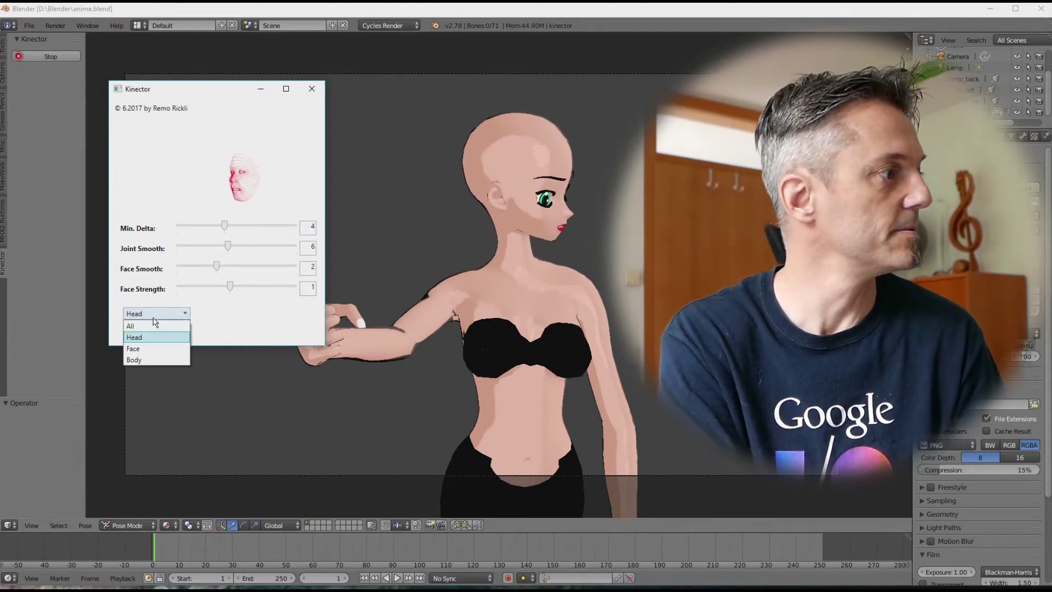
left_click(150, 360)
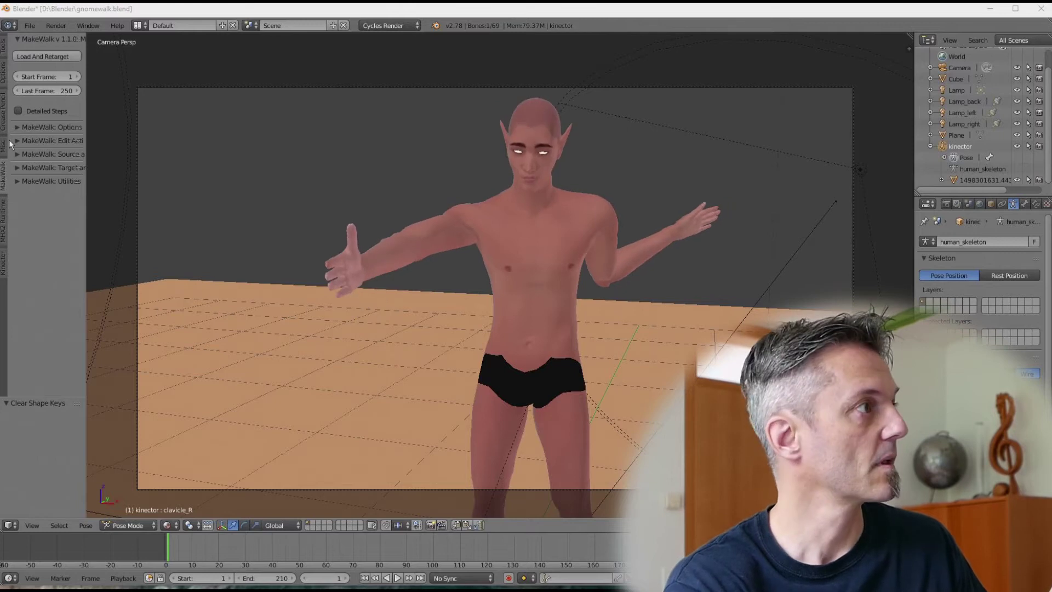
Load and retarget the motion file Female1_C07_RunBackwards.bvh onto the kinector figure and preview the animation
left_click(44, 57)
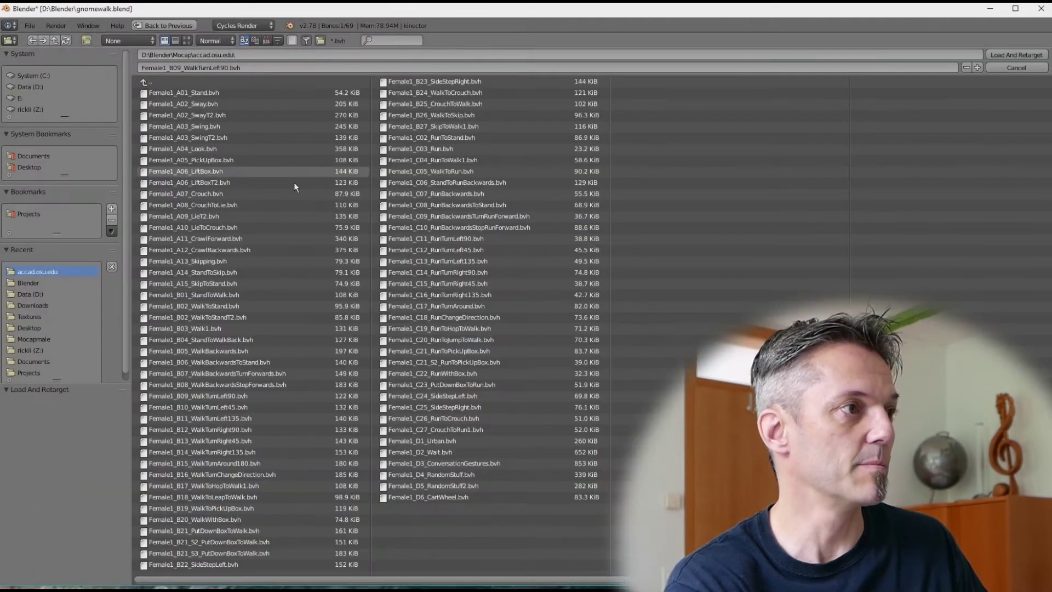
left_click(435, 194)
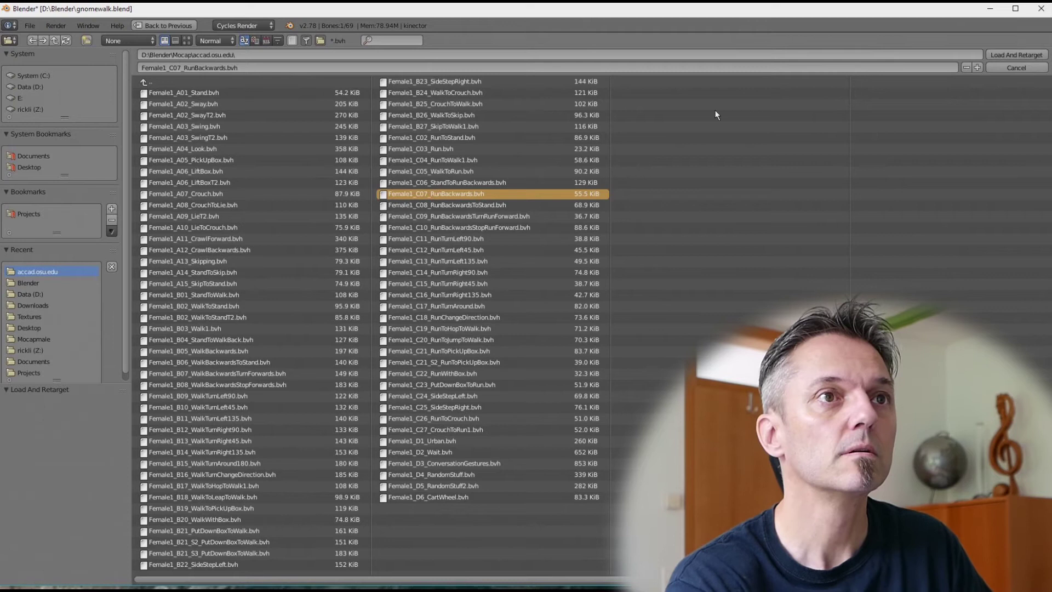
left_click(1016, 55)
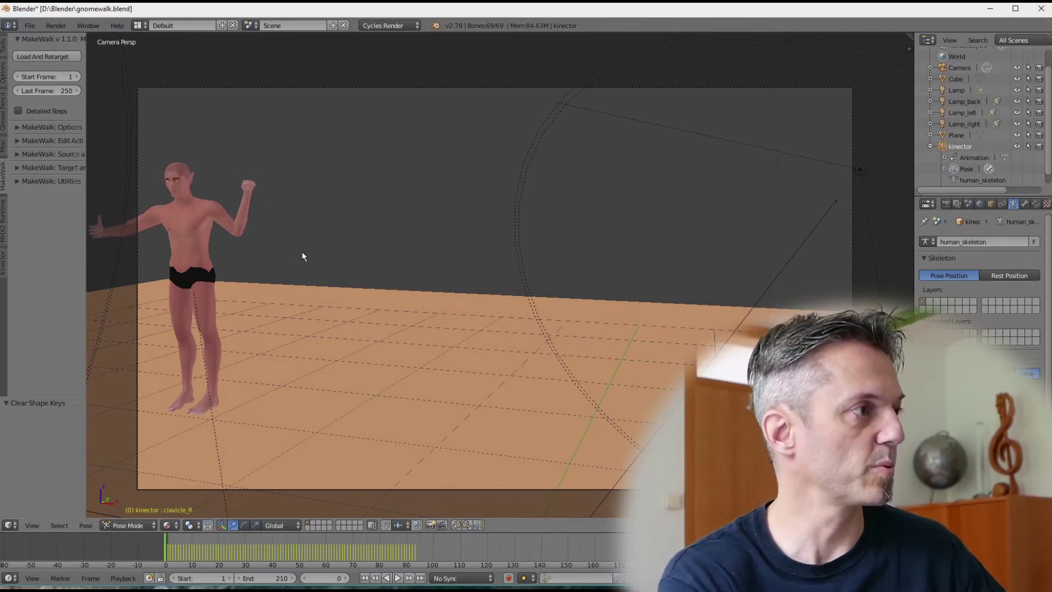
key("alt+a")
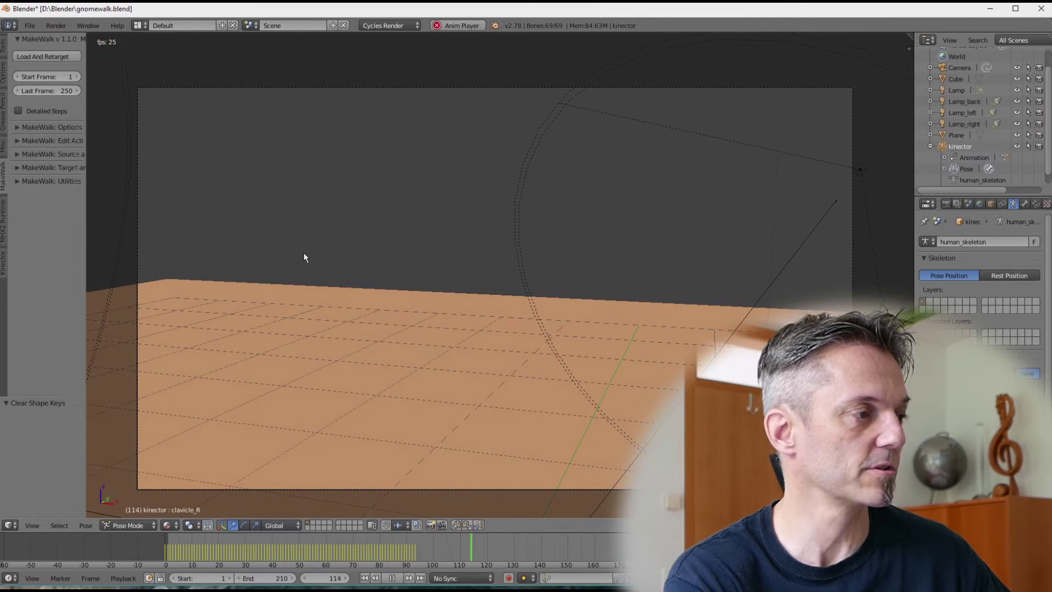
key("Escape")
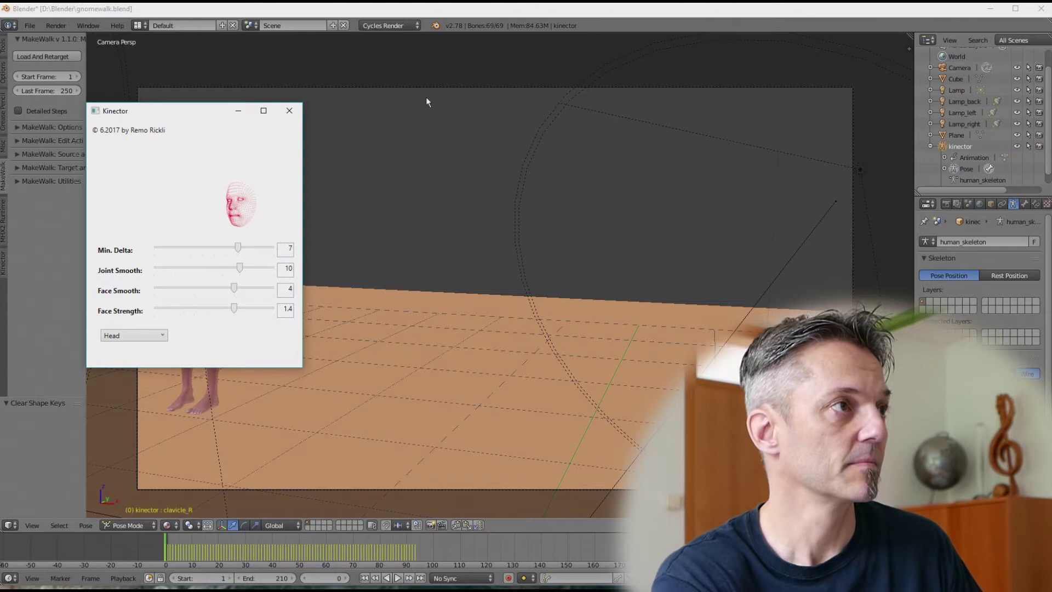
Return to Blender, restart the animation playback, and move the camera in the top view by about -3.81 in X and 3.74 in Y
left_click(597, 7)
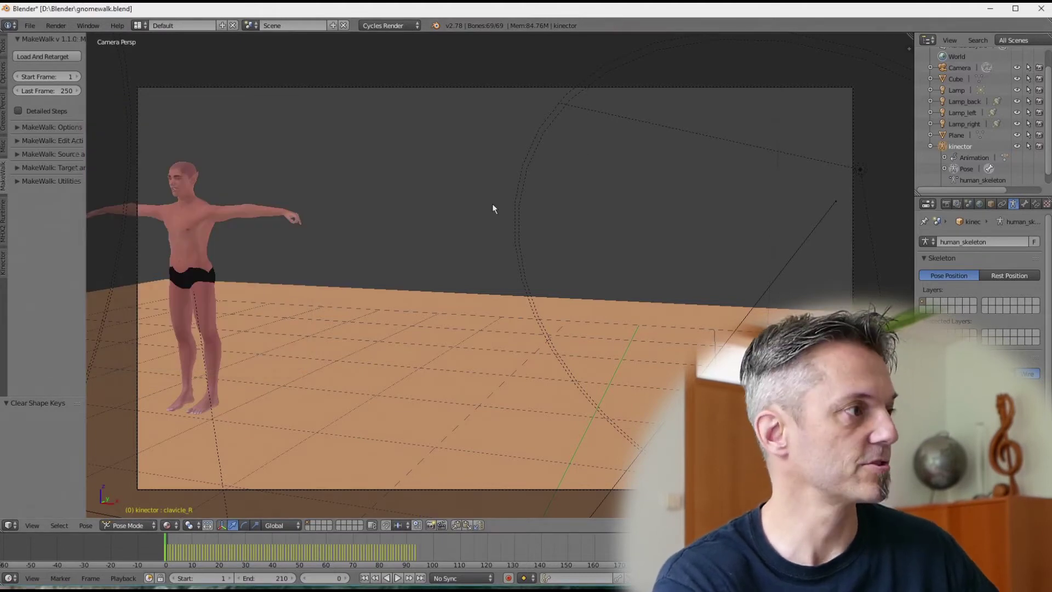
key("alt+a")
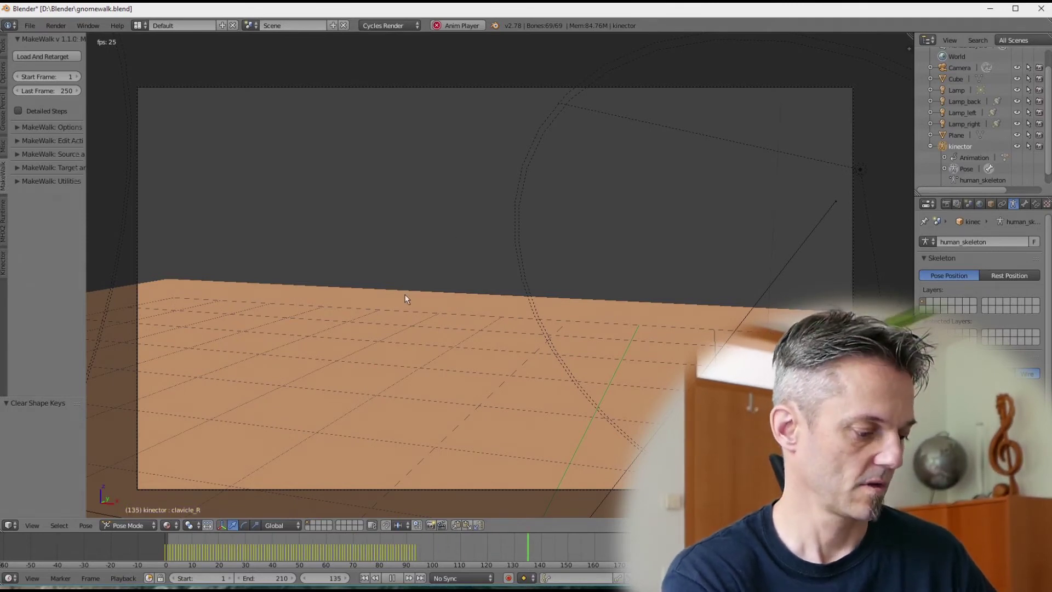
scroll(406, 295, "down", 5)
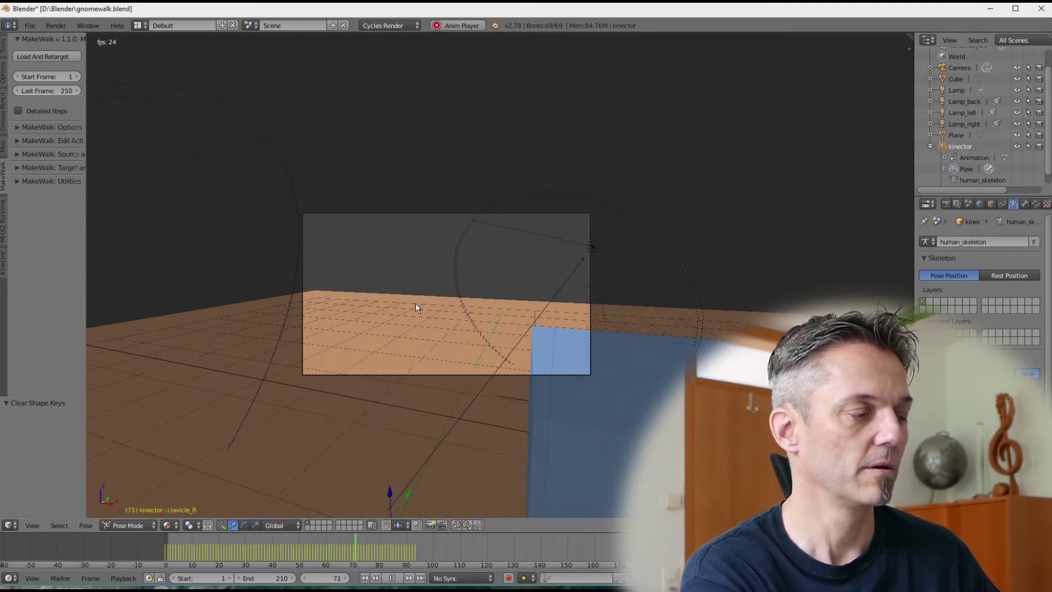
key("KP_7")
key("KP_5")
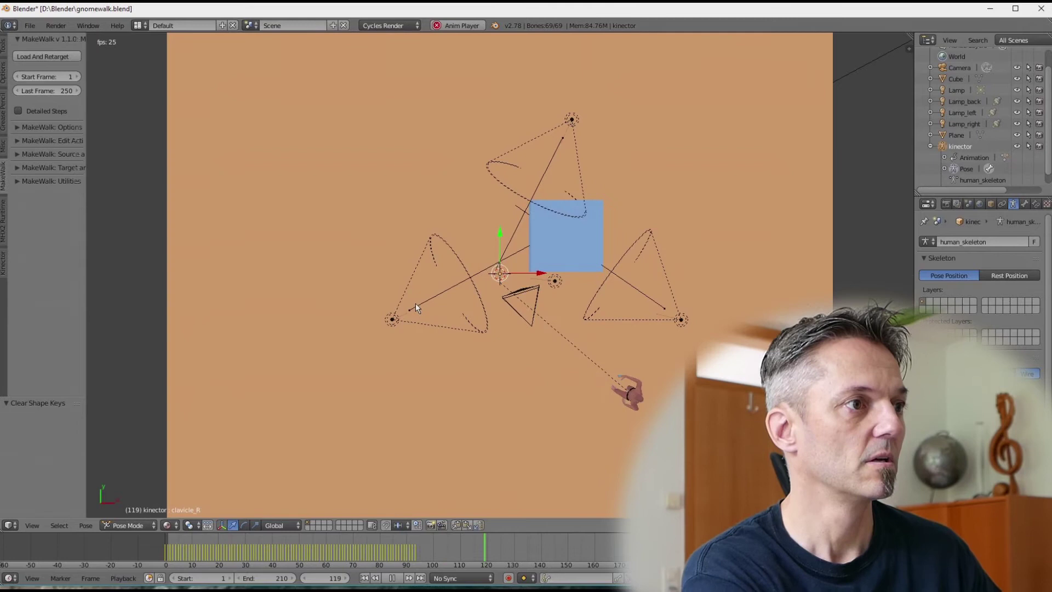
right_click(527, 327)
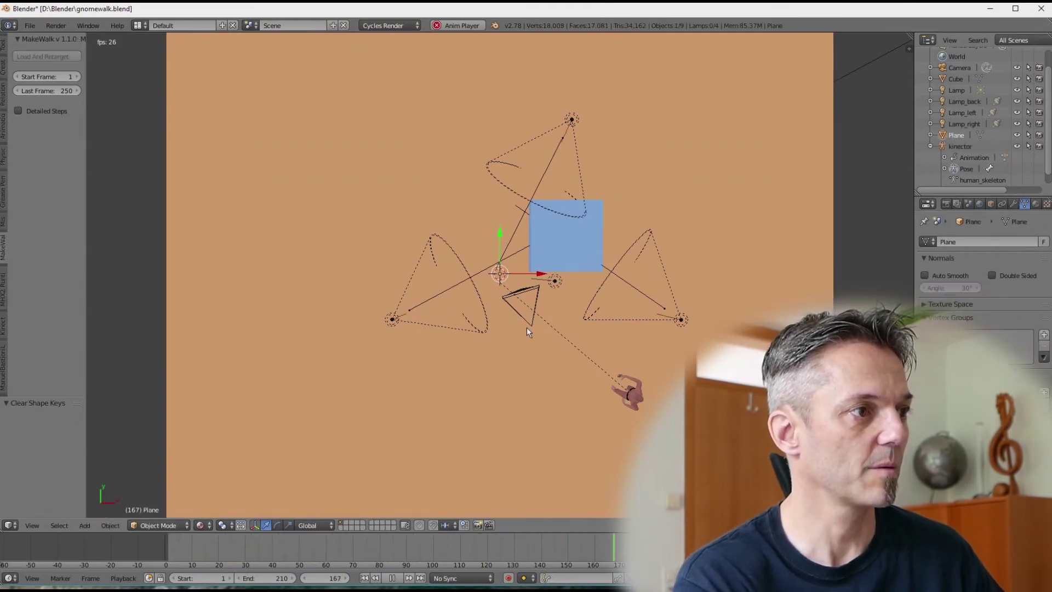
right_click(530, 326)
key("g")
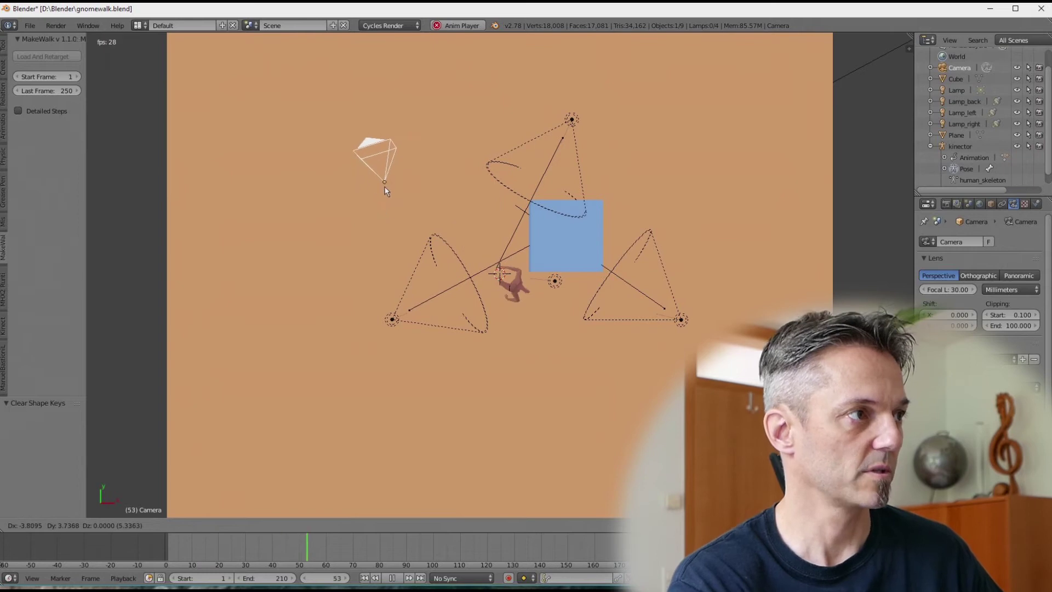
left_click(386, 190)
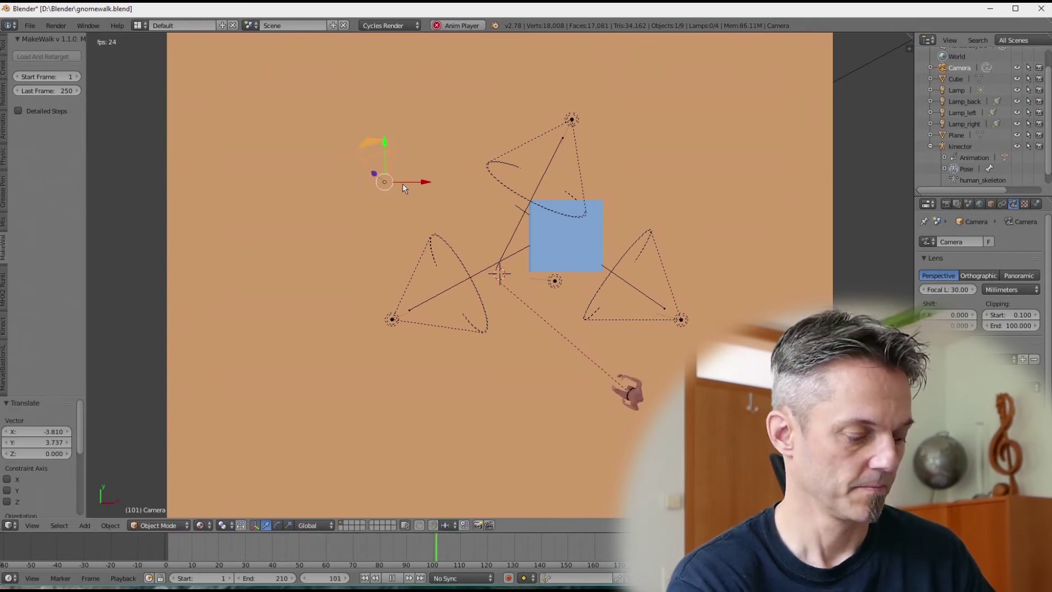
Re-aim the camera through its own view so the blue cube and the running figure are in frame
key("KP_0")
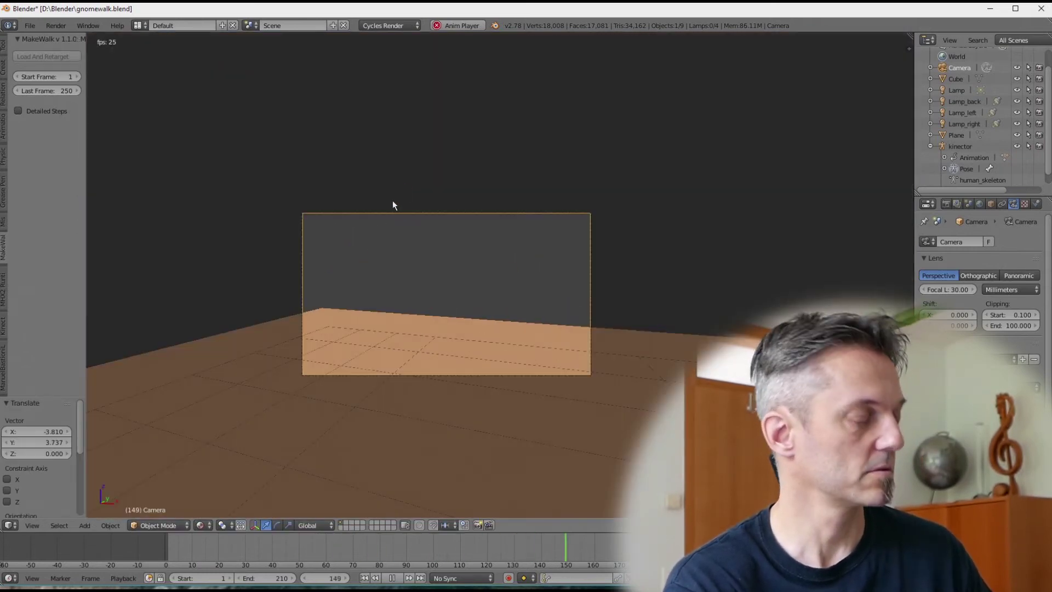
key("shift+f")
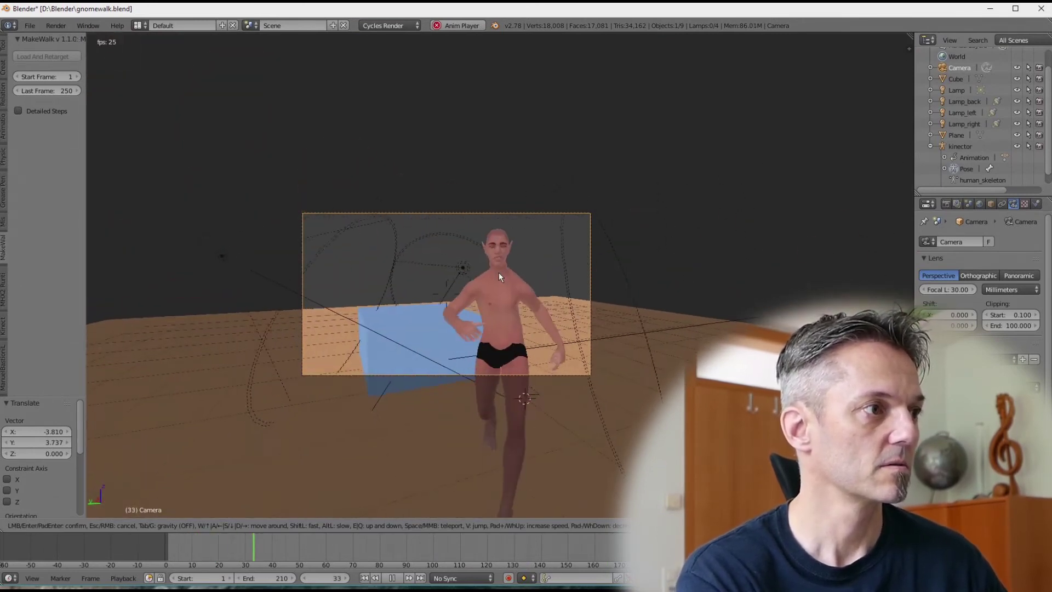
left_click(498, 274)
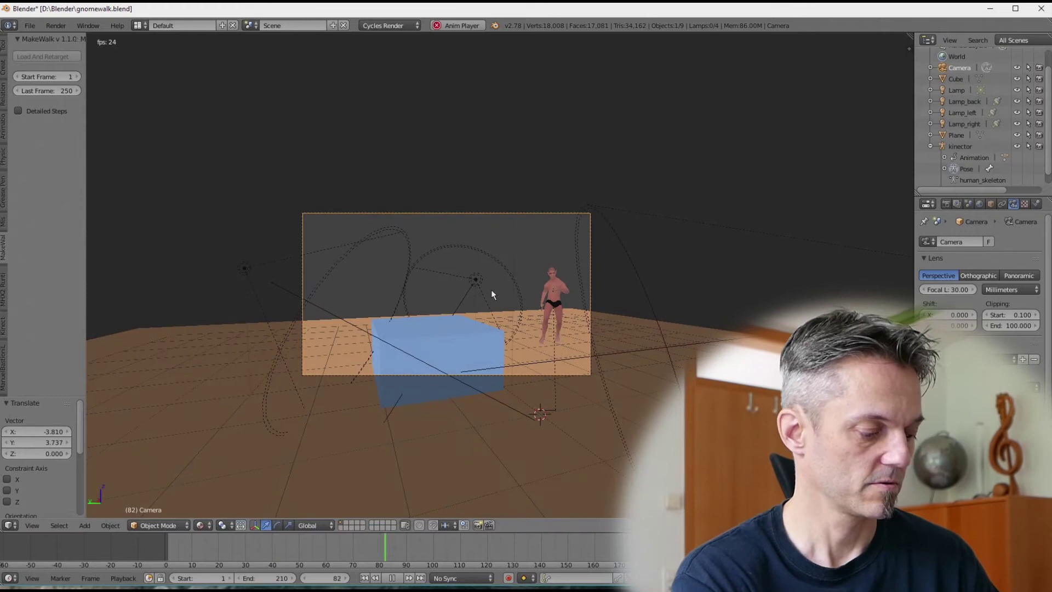
Move the camera farther from the figure in the top view, by about -0.98 in X and 0.81 in Y, and check its framing
key("KP_7")
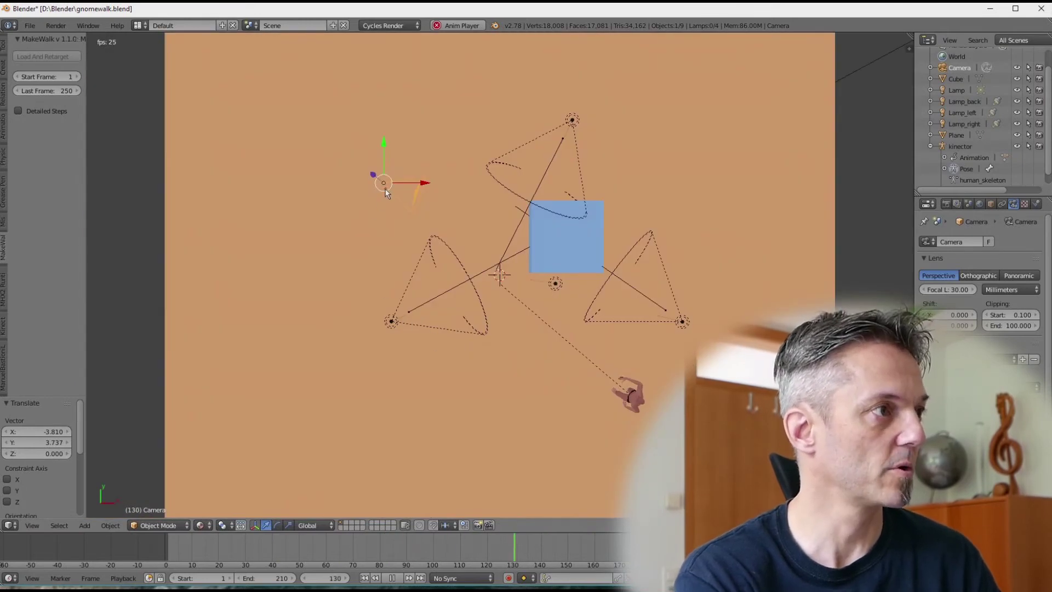
left_click_drag(385, 189, 347, 156)
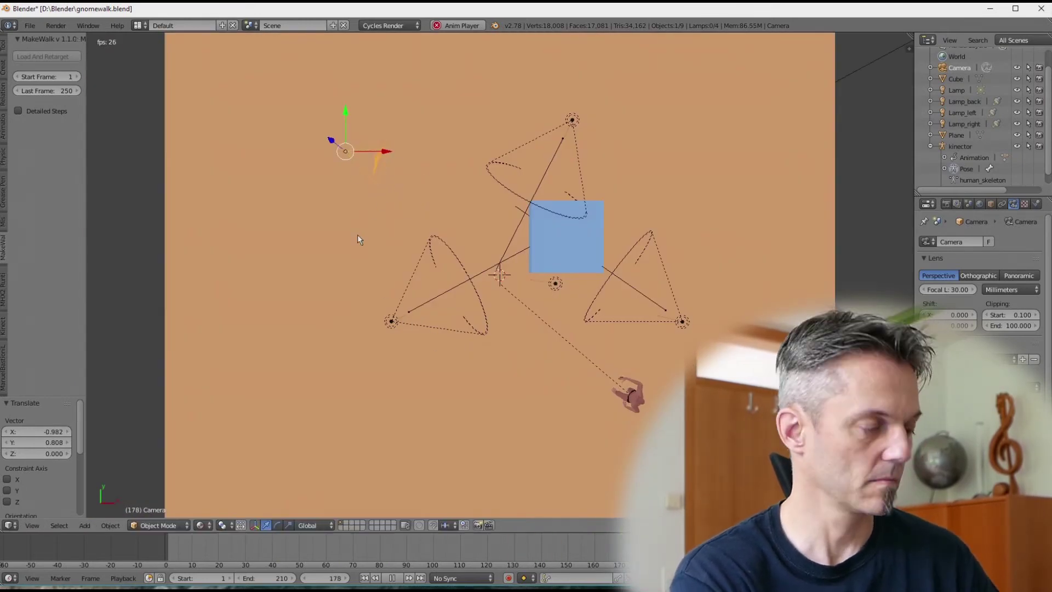
key("KP_0")
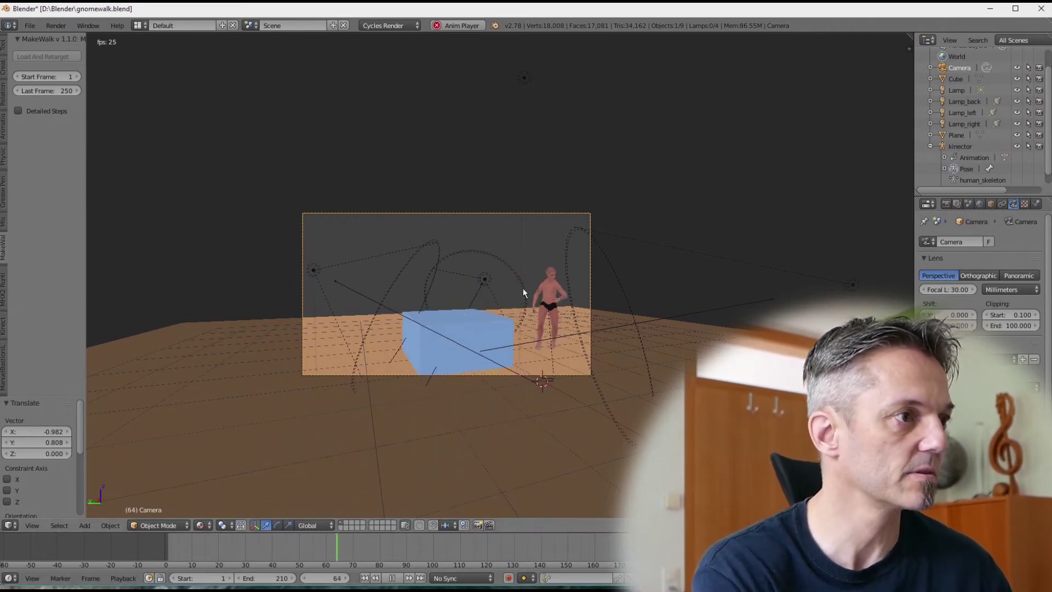
Select the kinector armature and set the animation's end frame to 95
left_click(967, 158)
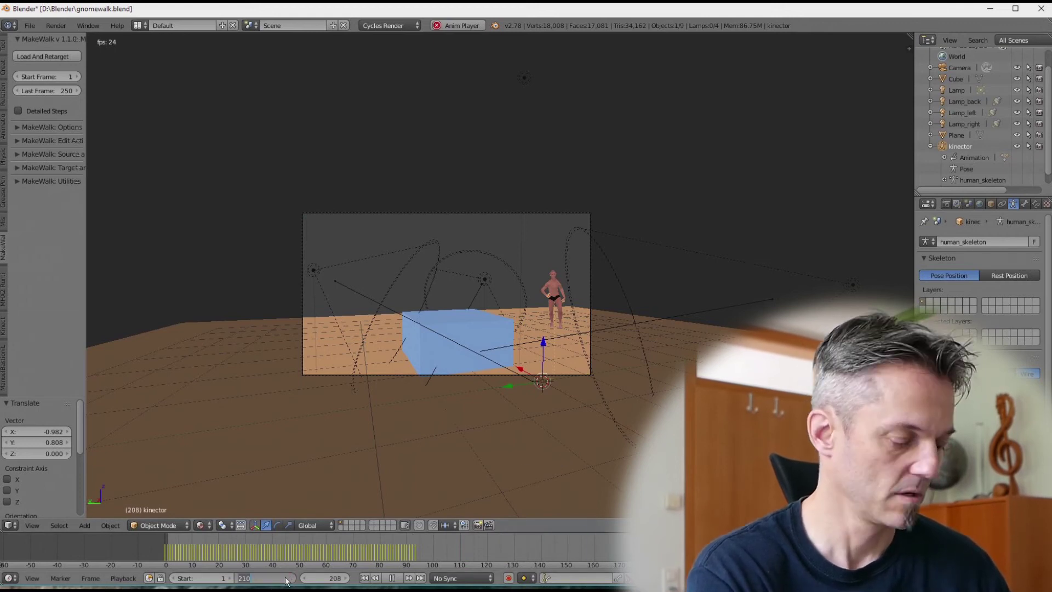
type("90")
key("Return")
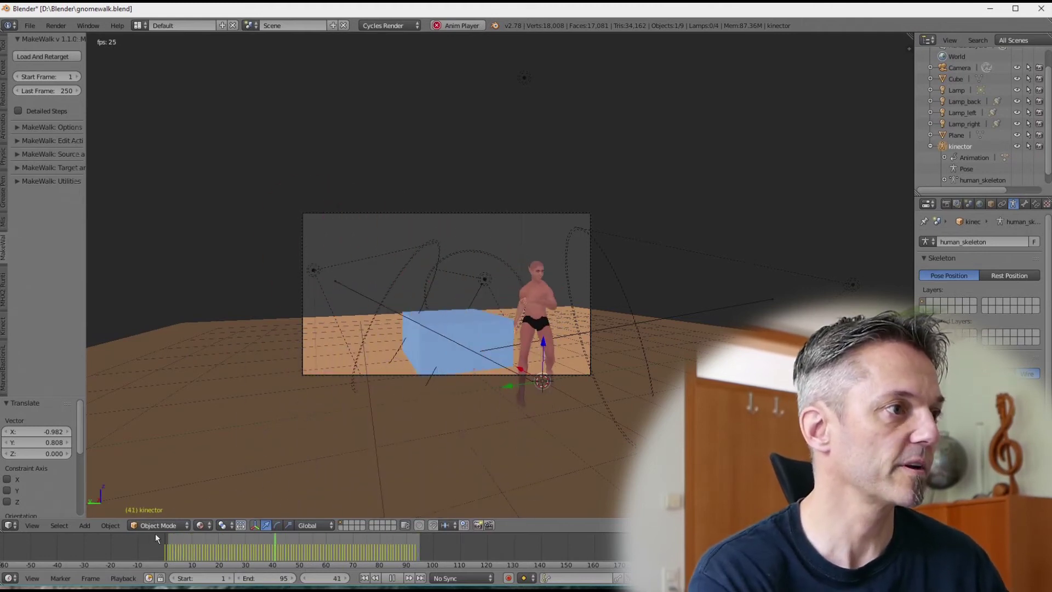
scroll(393, 284, "up", 5)
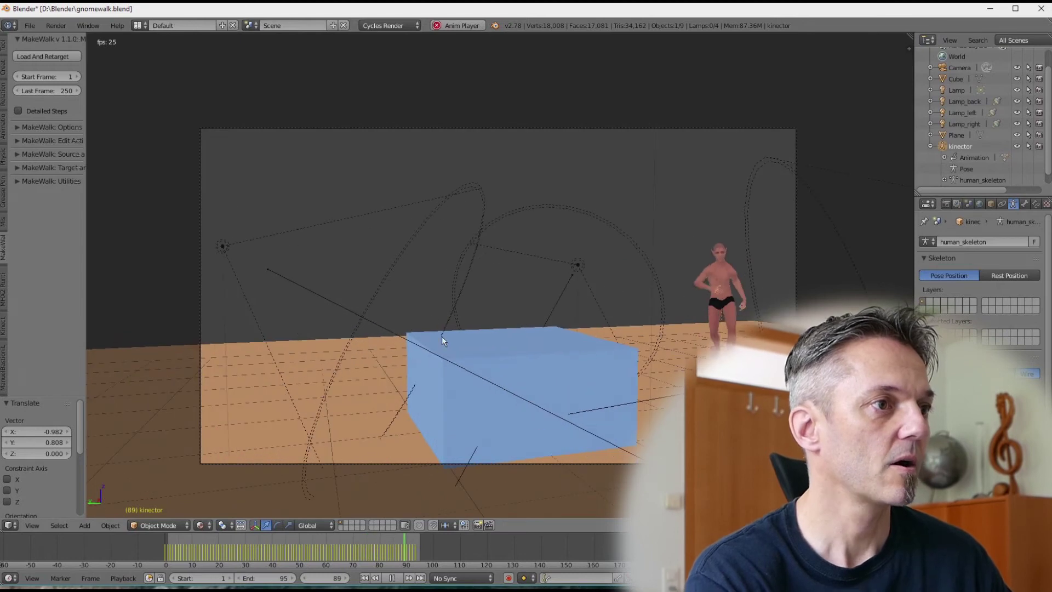
scroll(516, 373, "up", 1)
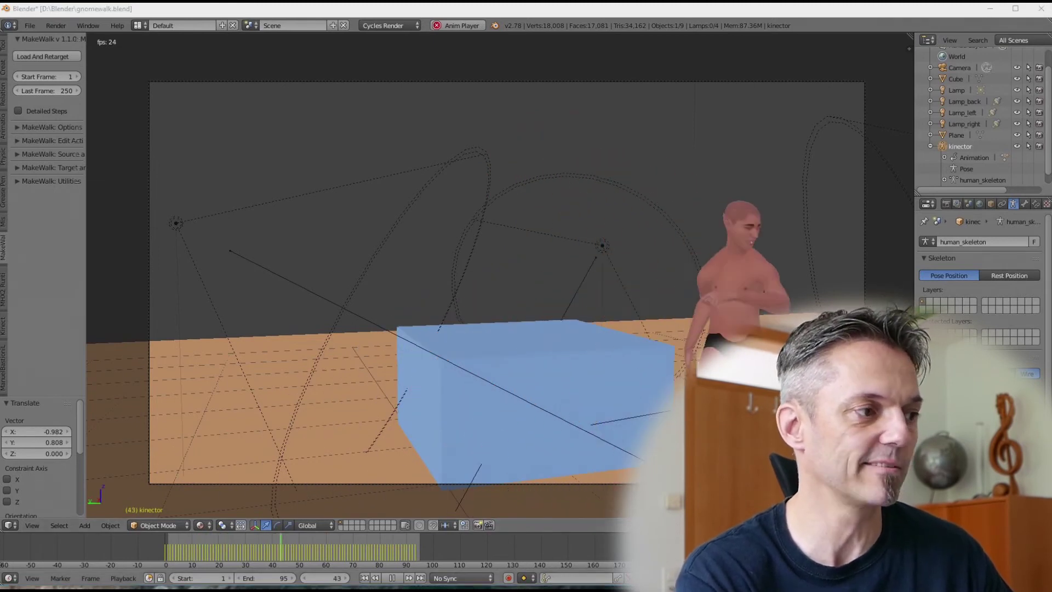
Set the tracking scope in Kinector to Face, and start the Kinector capture in Blender
key("alt+Tab")
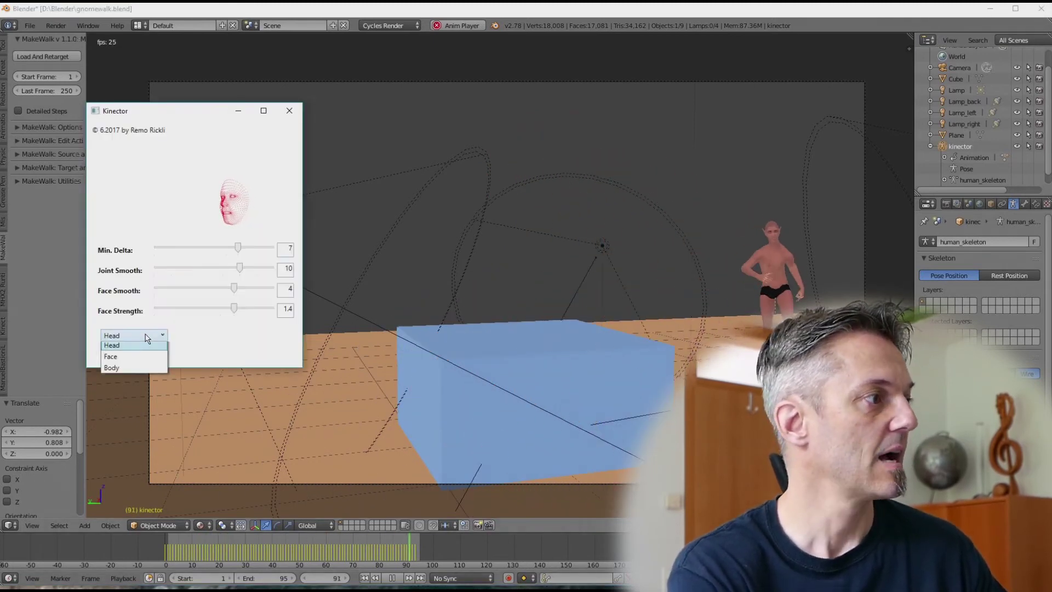
left_click(129, 357)
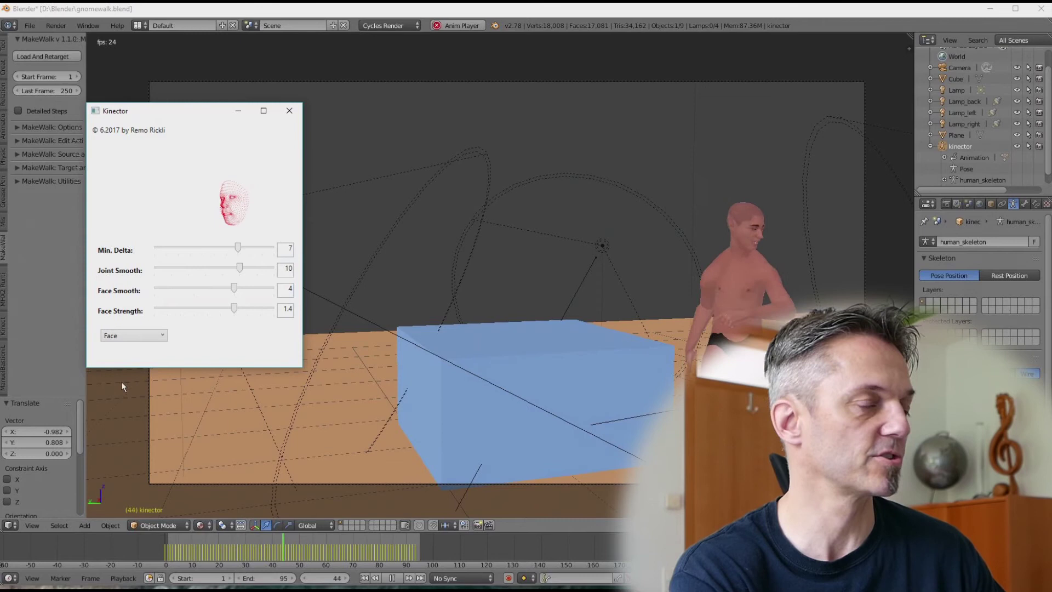
left_click(754, 9)
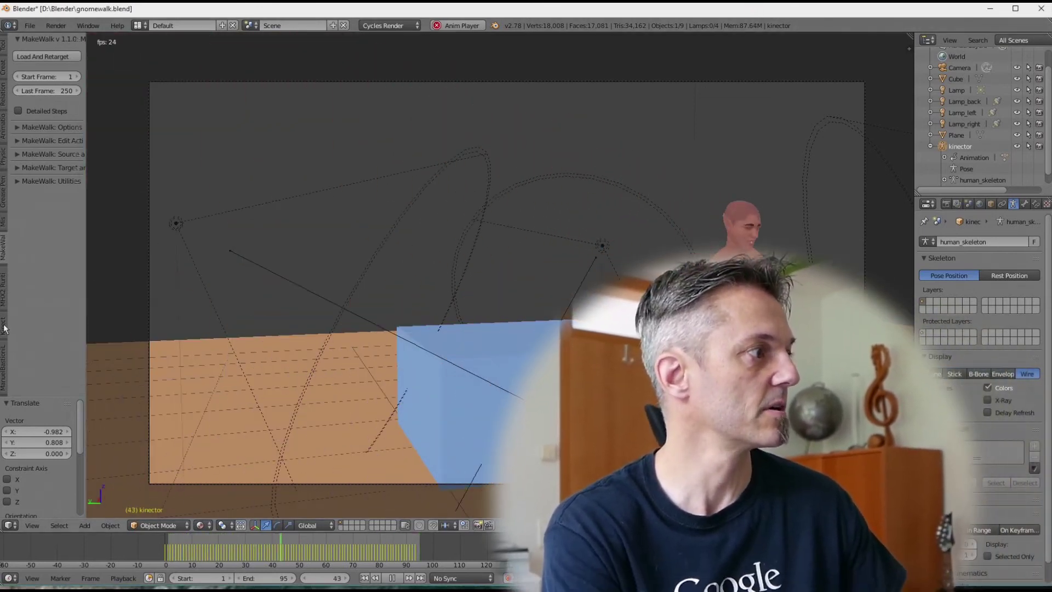
left_click(3, 327)
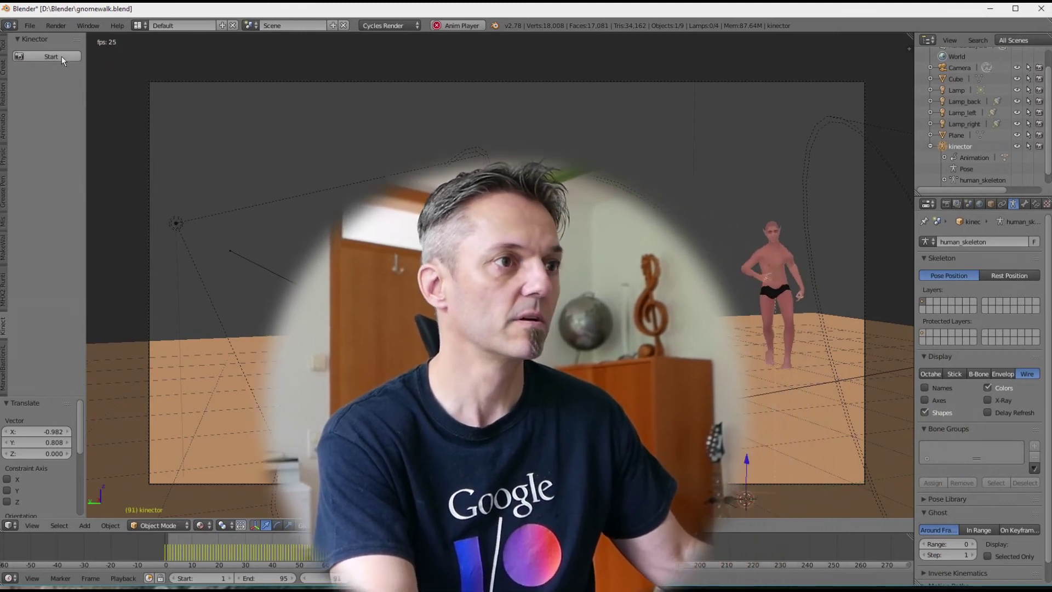
left_click(51, 56)
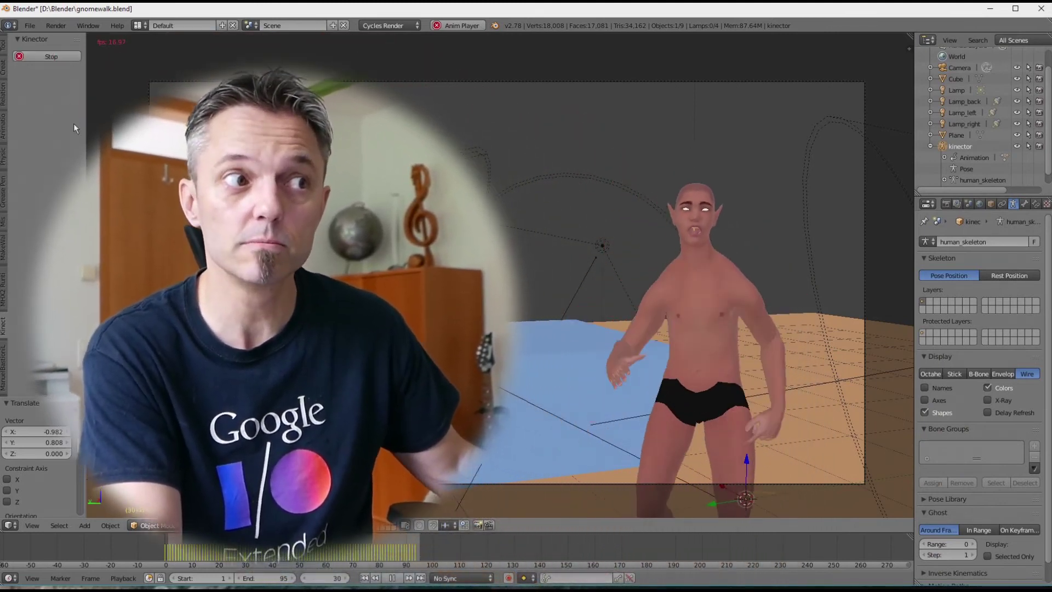